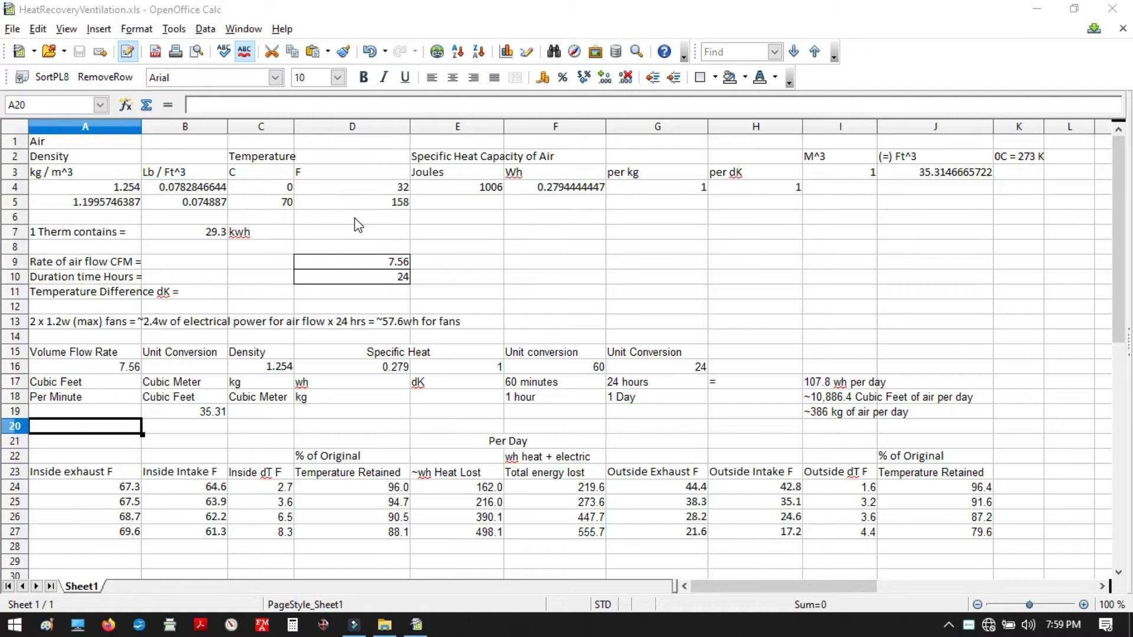
- Review the air flow rate, duration and temperature difference entries in rows 9 to 11
left_click(365, 262)
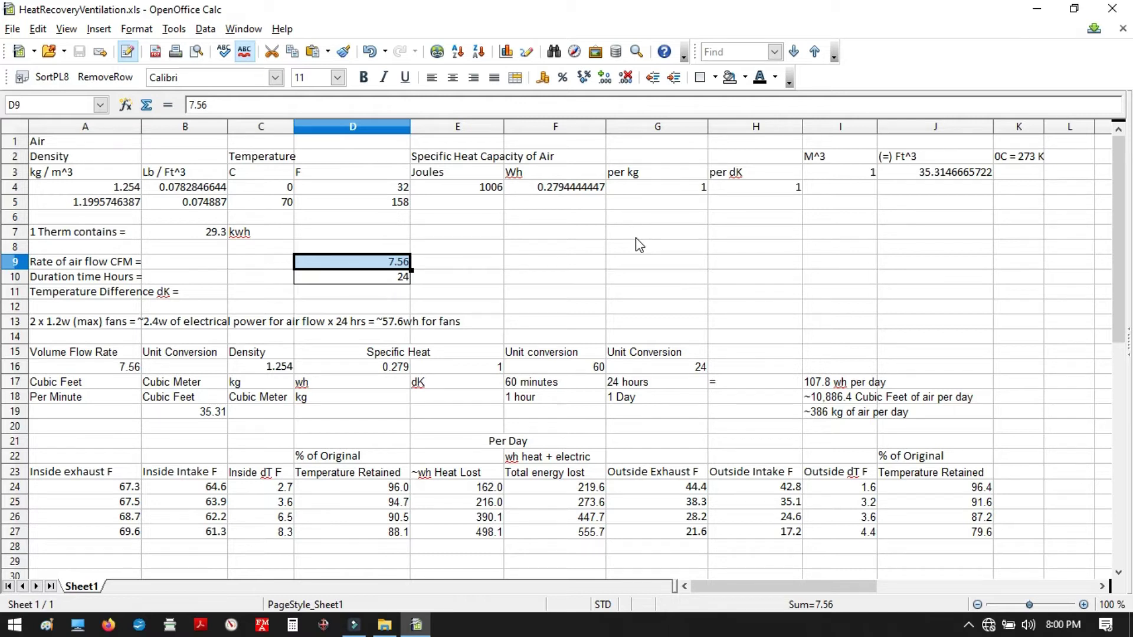
key("Down")
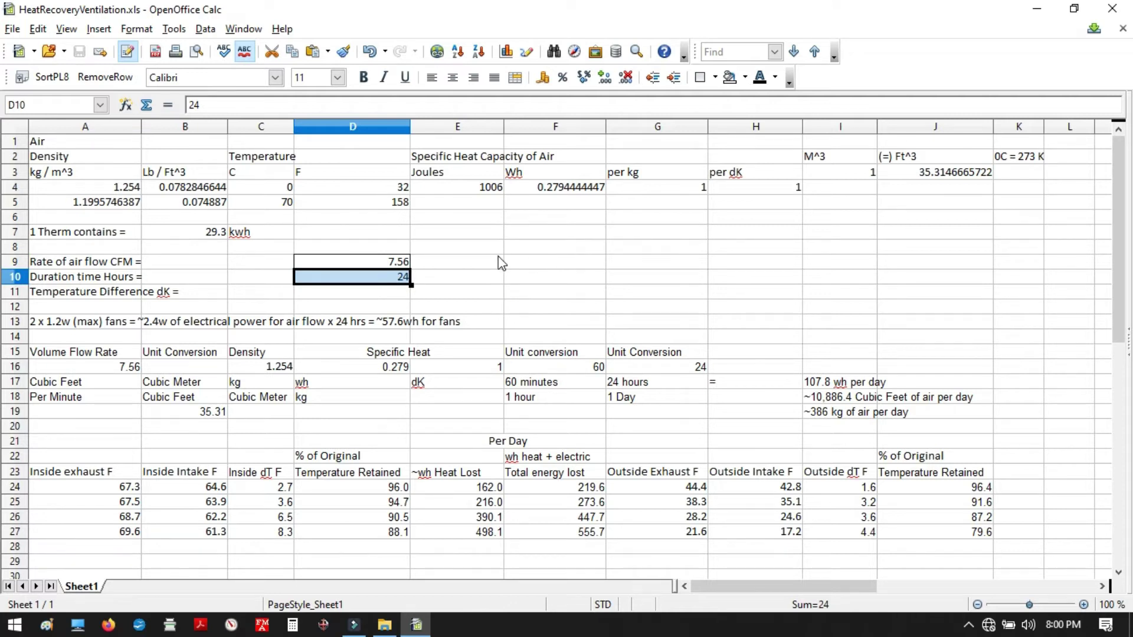
key("Down")
key("Left")
key("Left")
key("Left")
- Highlight the fan power note across A13:E13 and examine its daily electrical consumption calculation
key("Down")
key("Down")
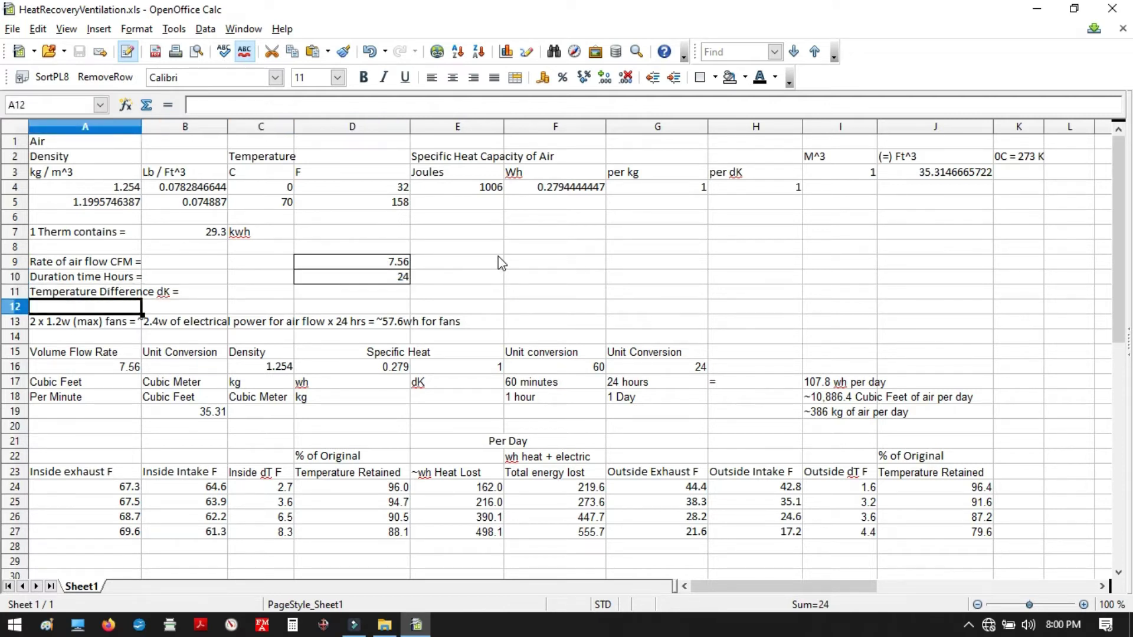
key("shift+Right")
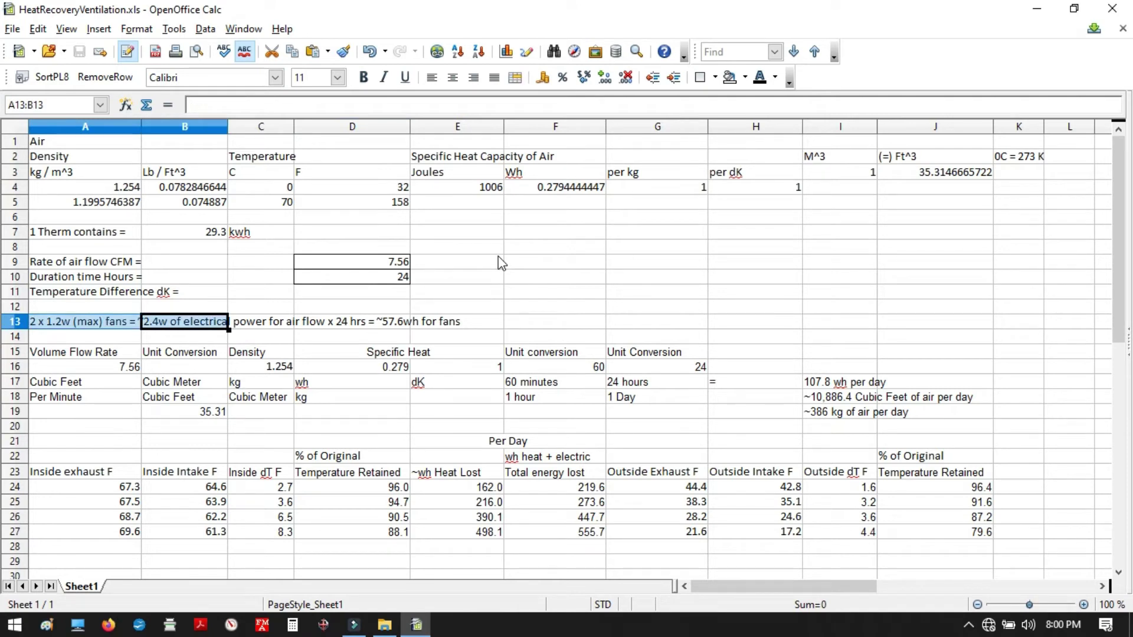
key("shift+Left")
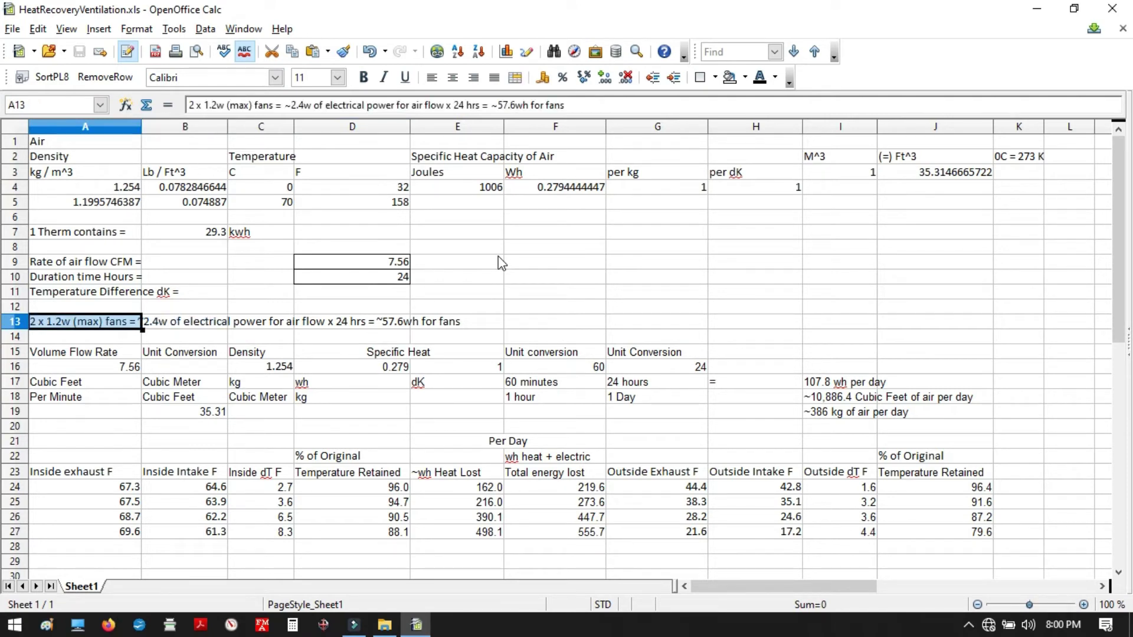
key("shift+Right")
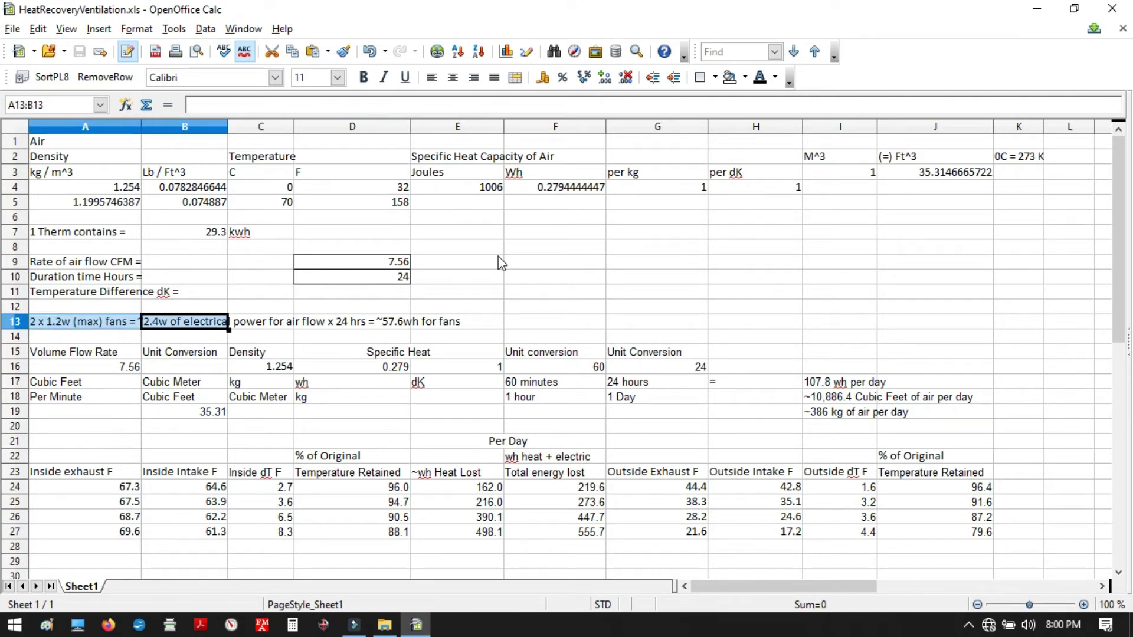
key("shift+Right")
key("shift+Right")
key("shift+Right")
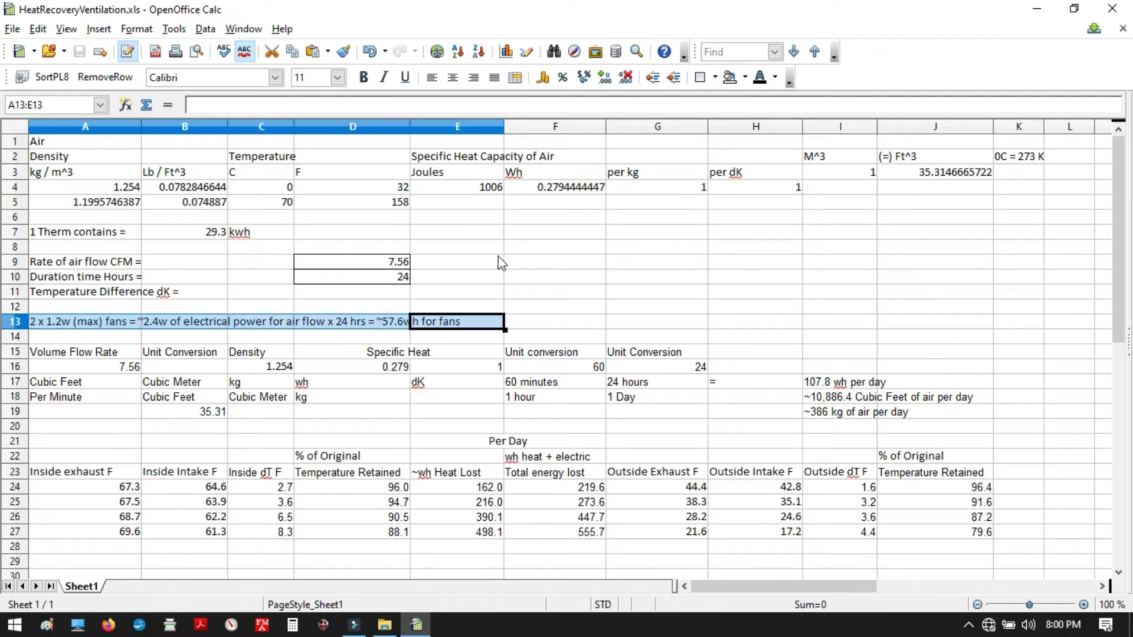
left_click(394, 326)
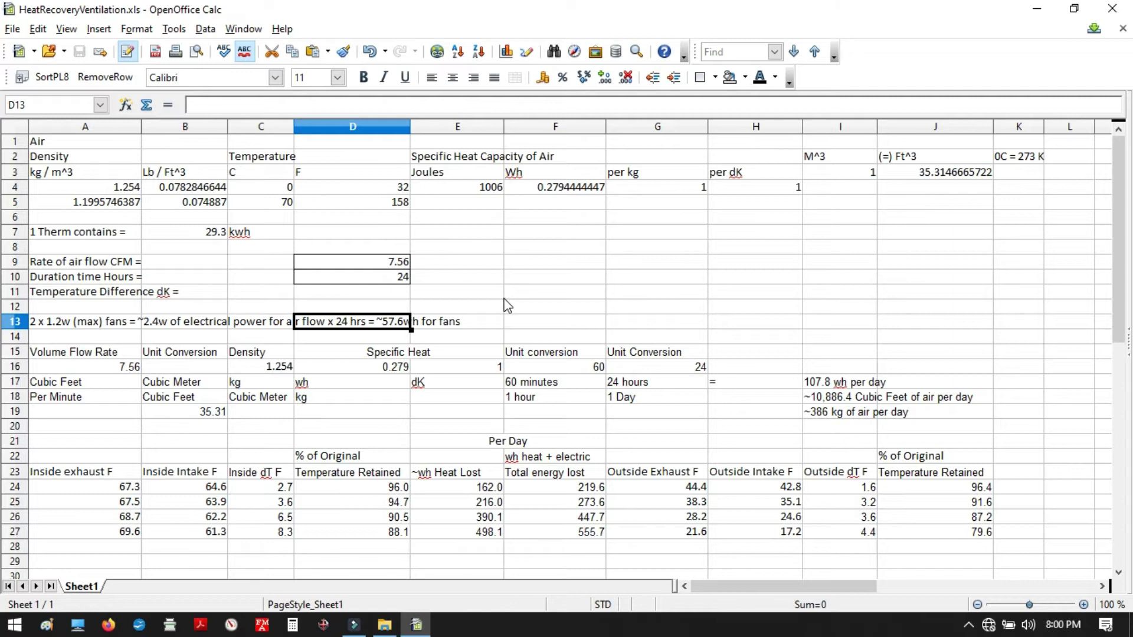
- Examine the Volume Flow Rate column of the heat calculation, from its heading in A15 to its units in A18
key("Left")
key("Left")
key("Left")
key("Down")
key("Down")
key("Down")
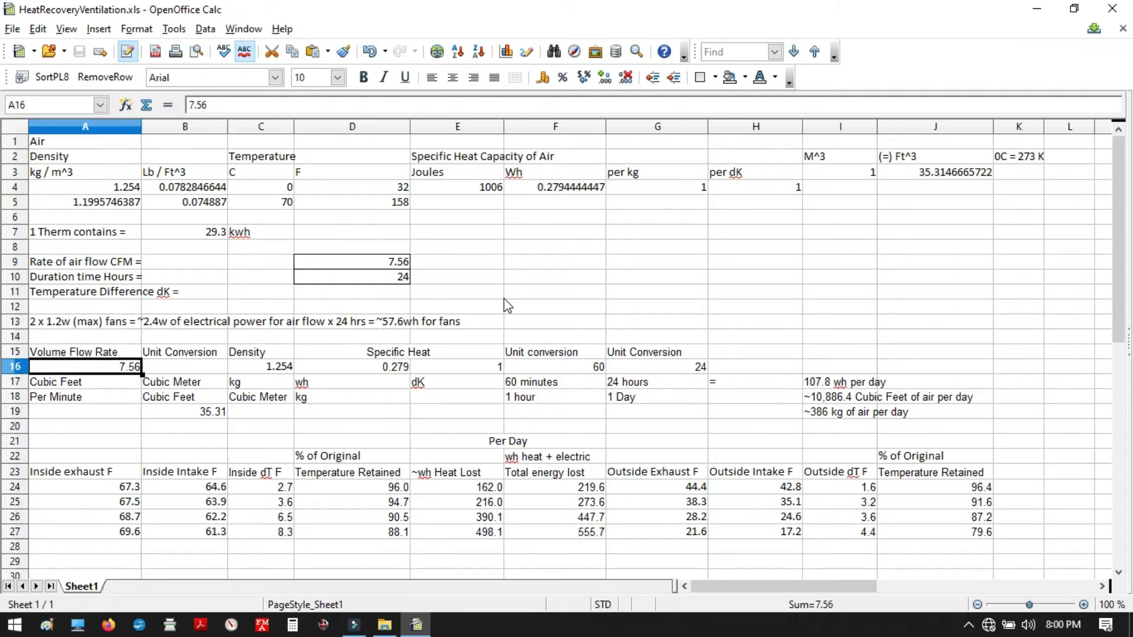
key("Up")
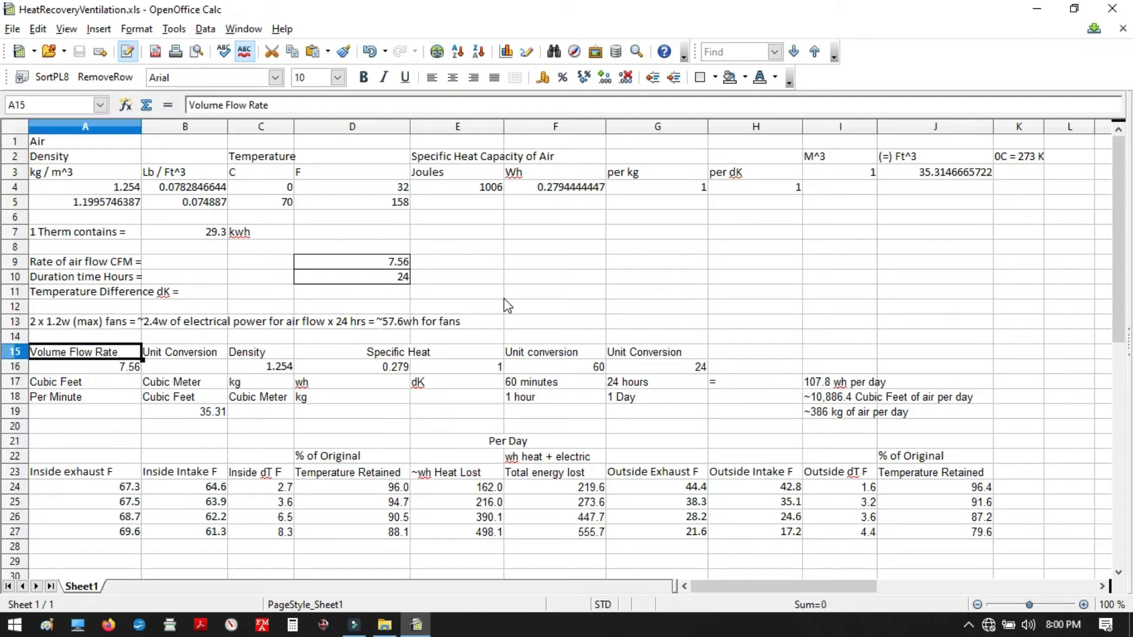
key("Down")
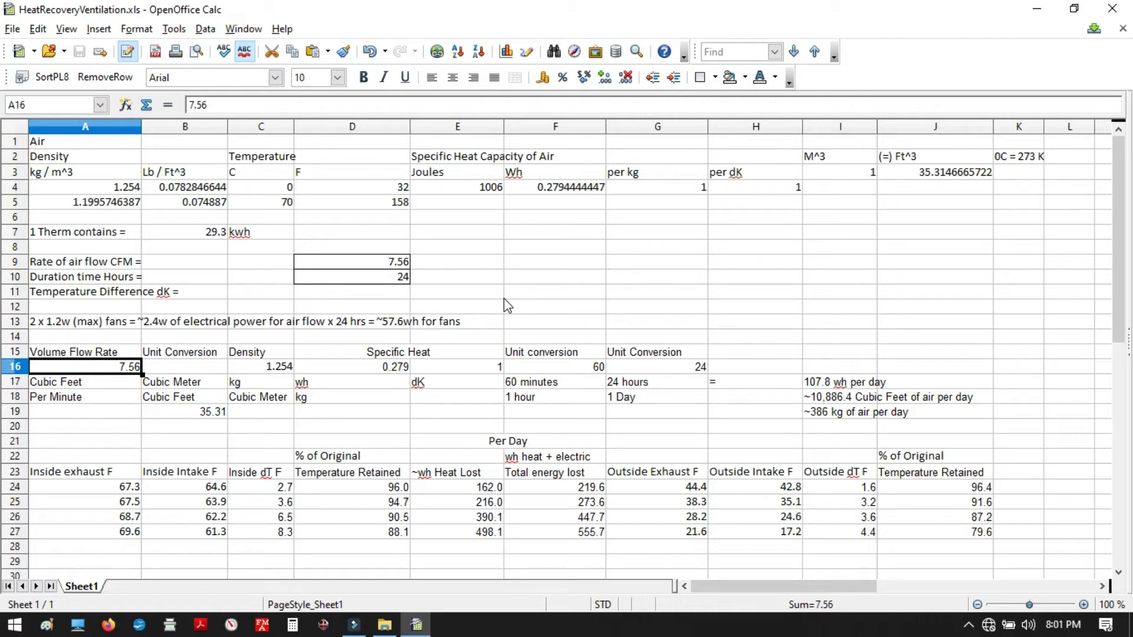
key("Down")
key("Down")
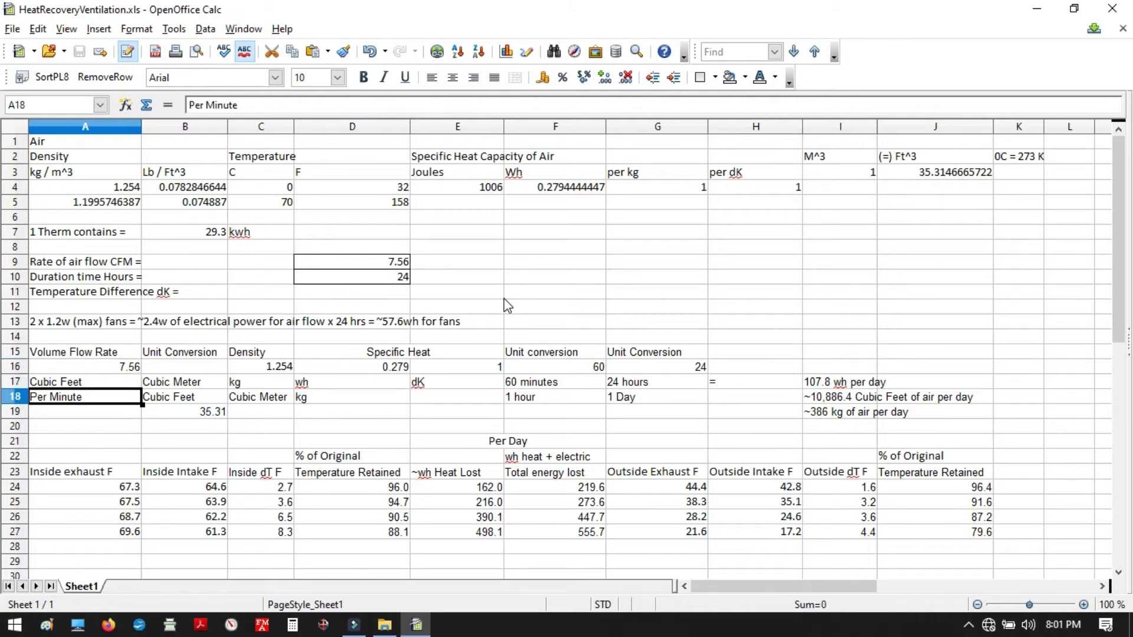
- Check the cubic metre to cubic feet conversion in column B against the reference factor in J3
key("Right")
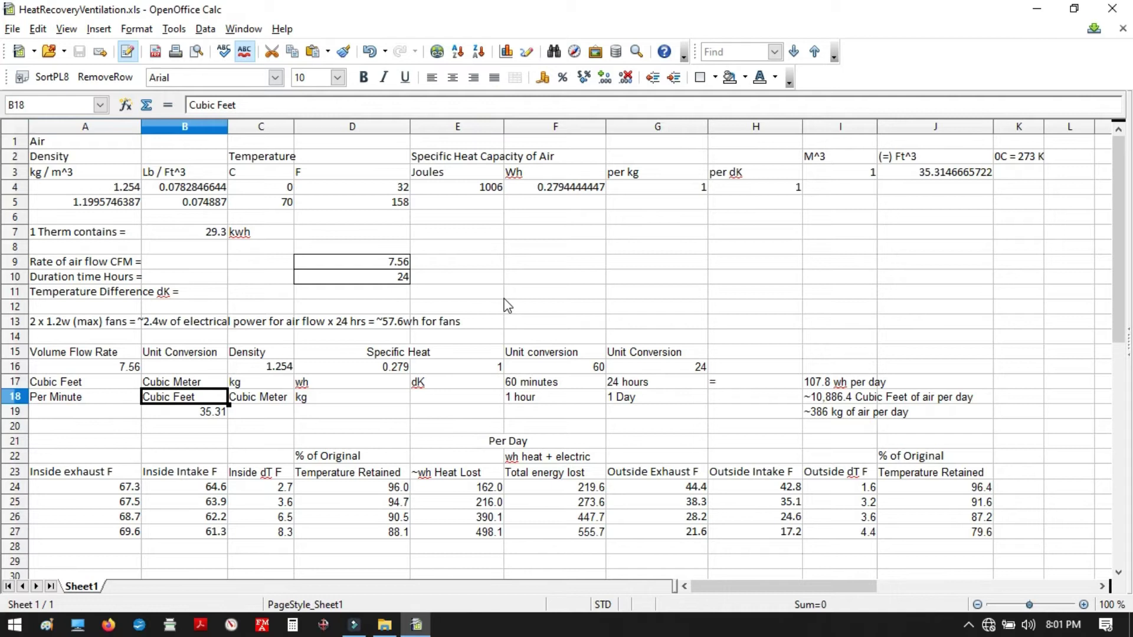
key("Up")
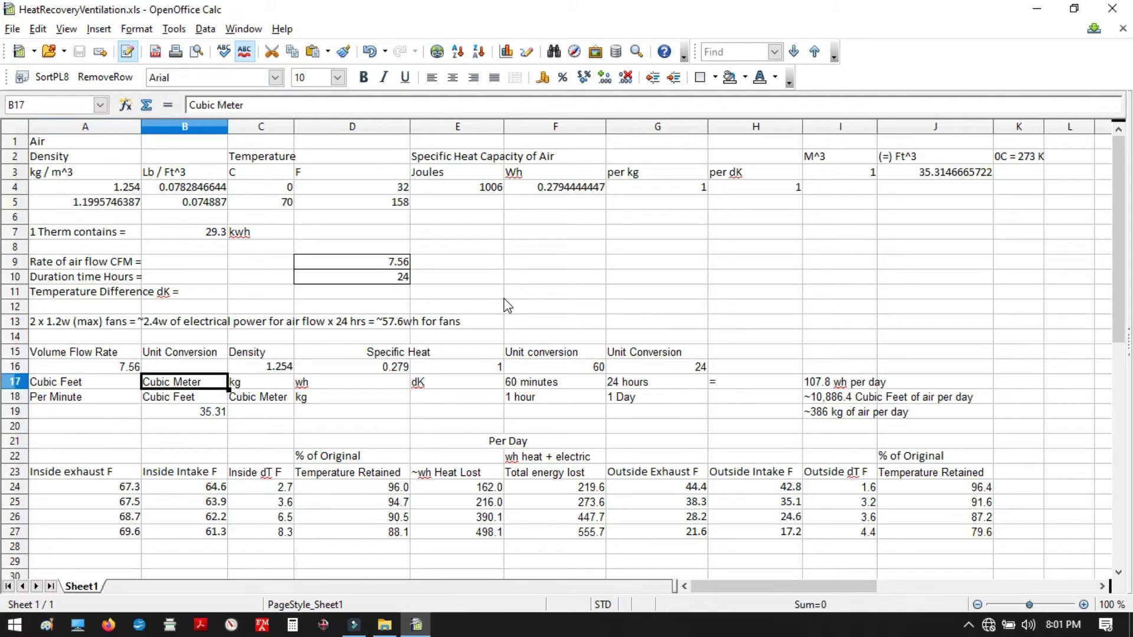
key("Down")
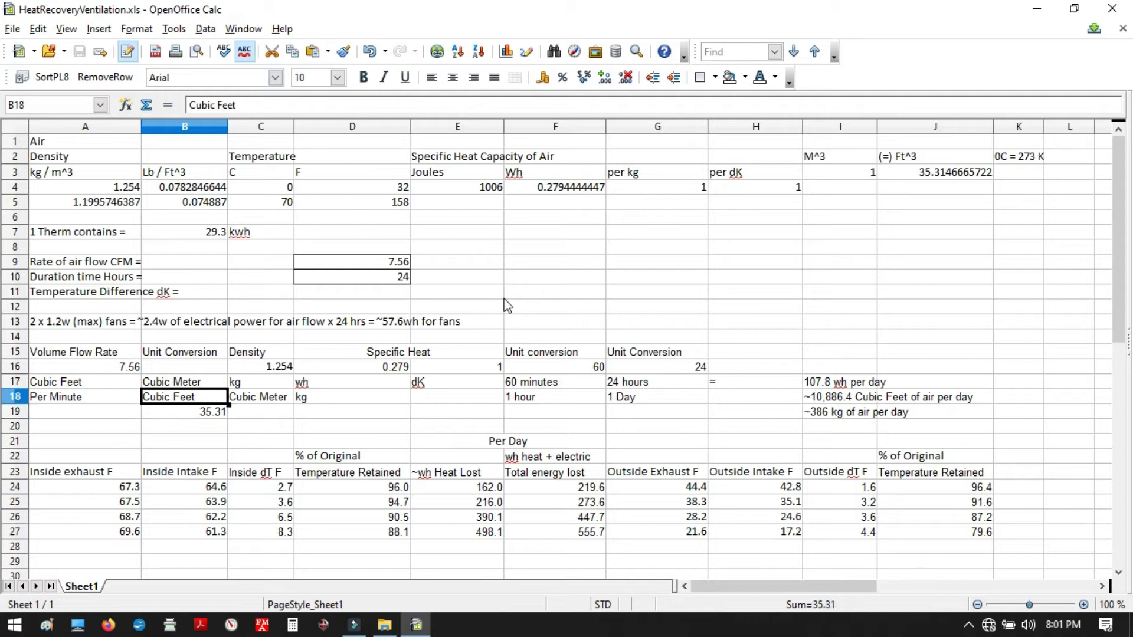
left_click(931, 177)
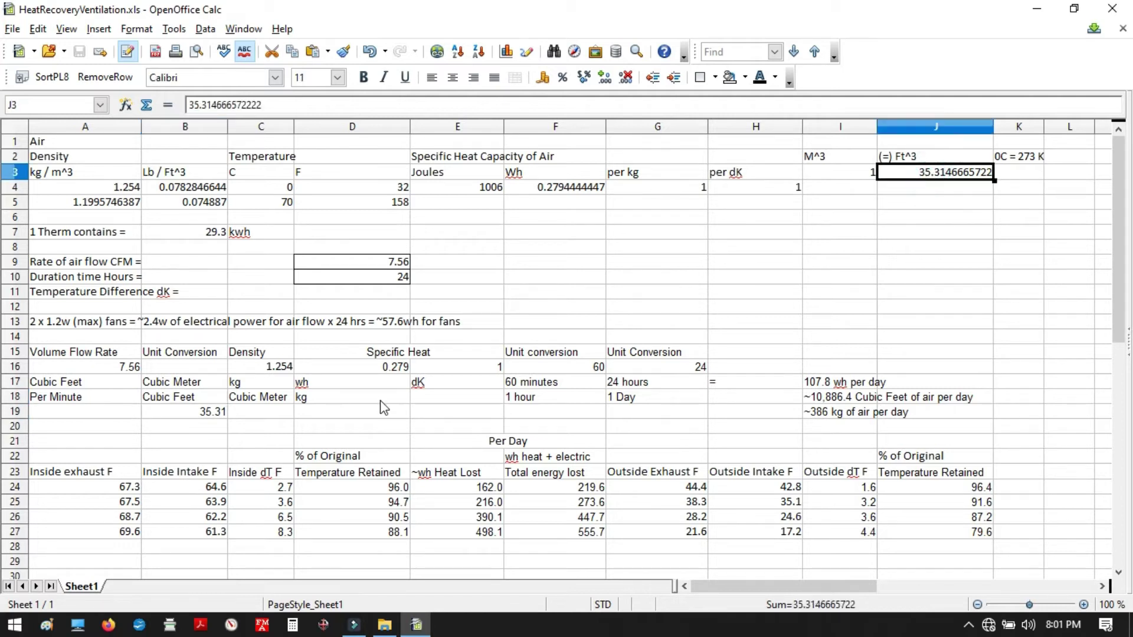
left_click(214, 401)
key("Up")
key("Up")
key("Up")
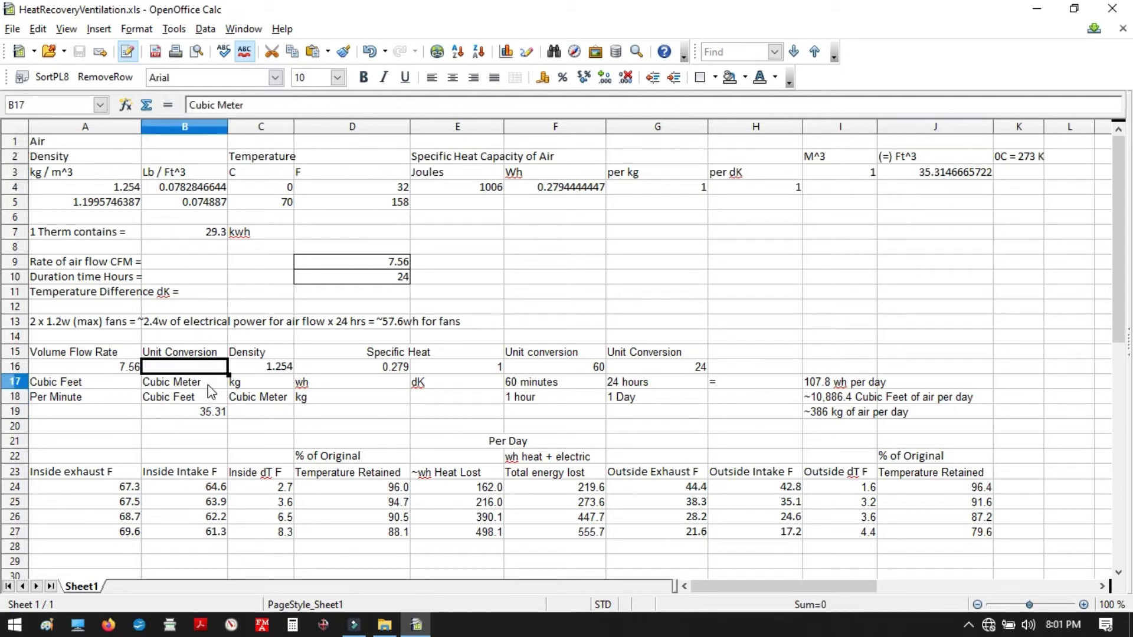
- Compare the air density and temperature reference values in A4:D5 with the Density term and units in C16:C18
key("Right")
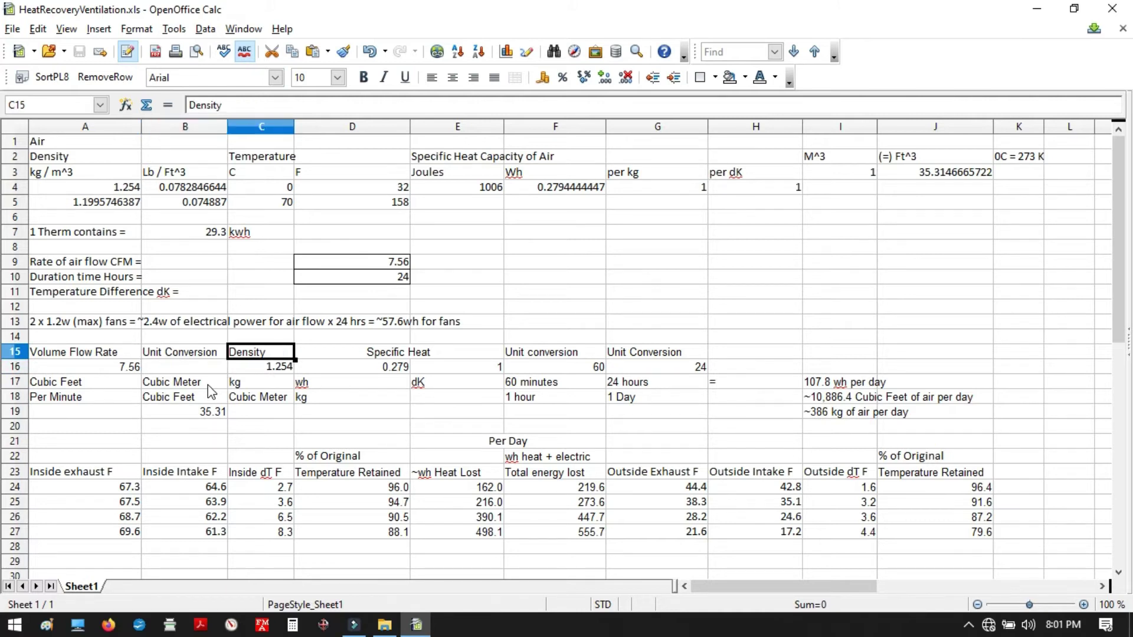
left_click(125, 191)
key("shift+Right")
key("shift+Right")
key("shift+Right")
key("shift+Right")
key("shift+Down")
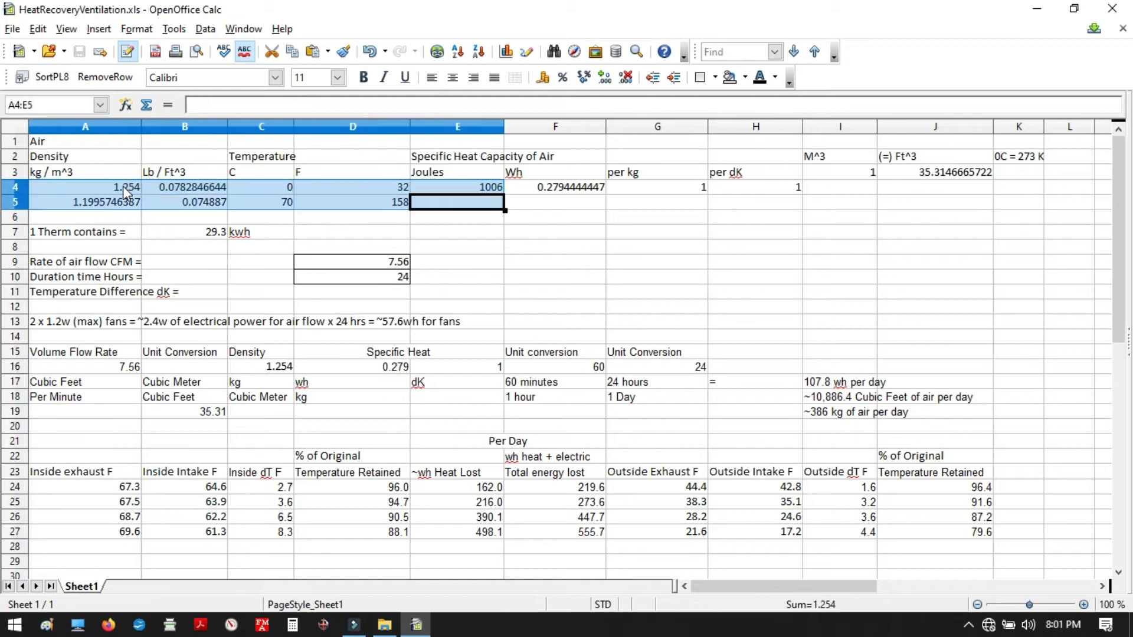
key("shift+Left")
key("shift+Left")
key("shift+Right")
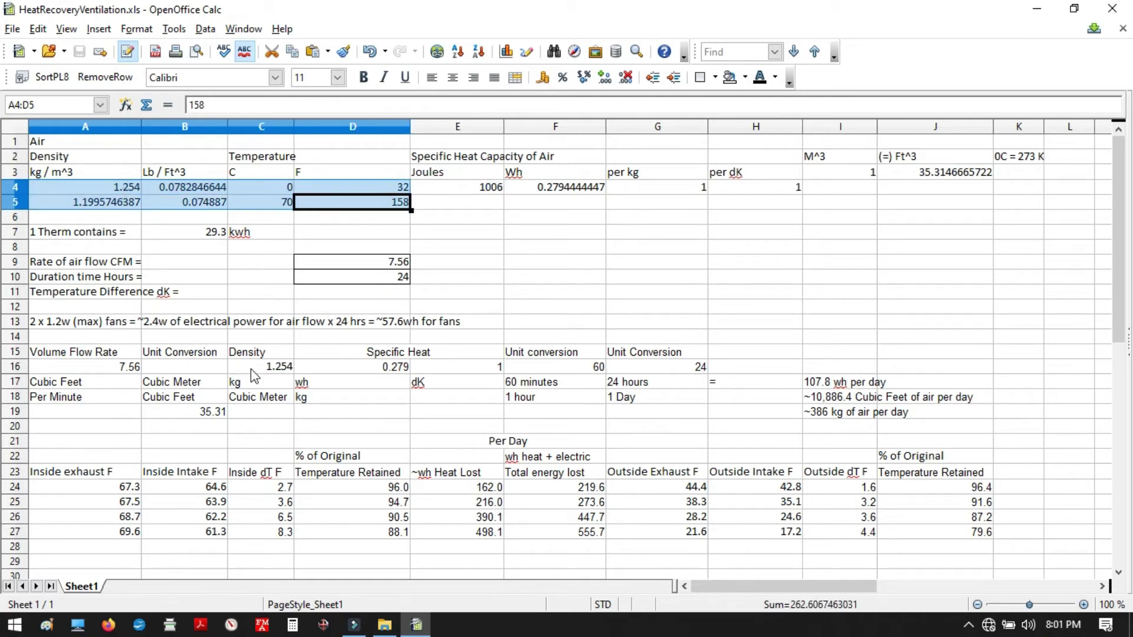
left_click(268, 367)
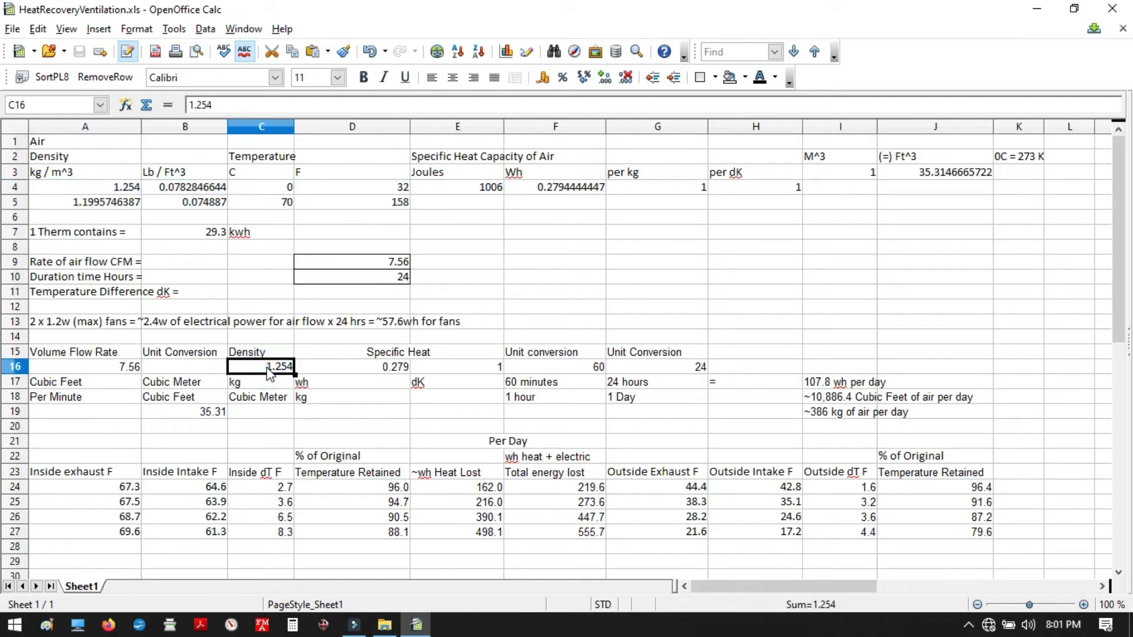
key("shift+Down")
key("shift+Down")
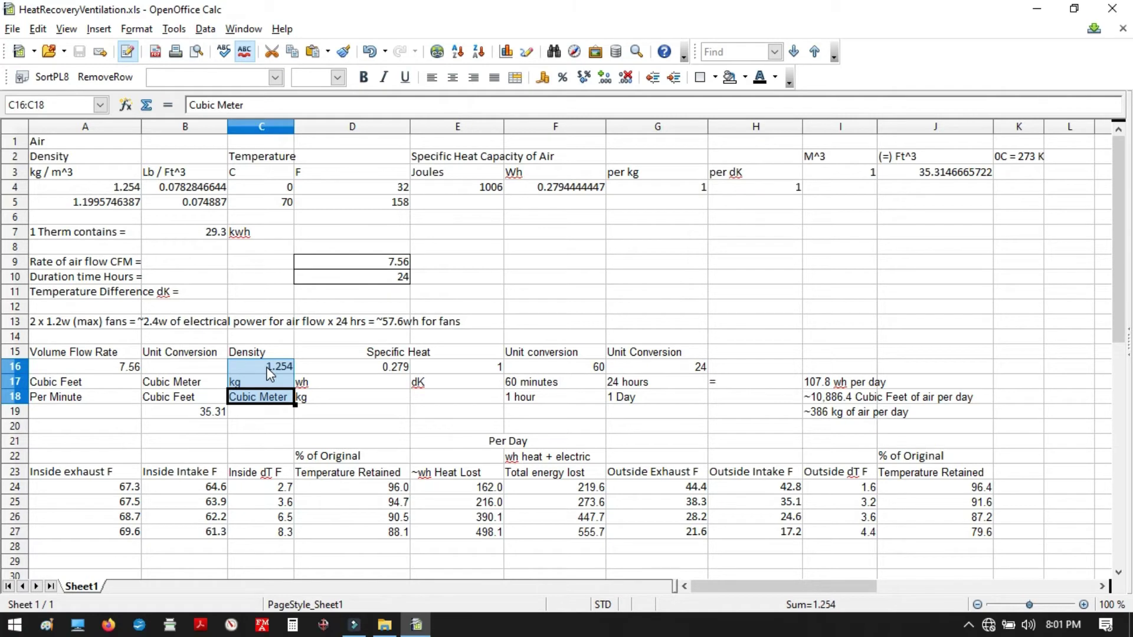
- Examine the Specific Heat term in D16 and its wh, kg and dK units
key("Right")
key("Up")
key("Up")
key("Up")
key("Down")
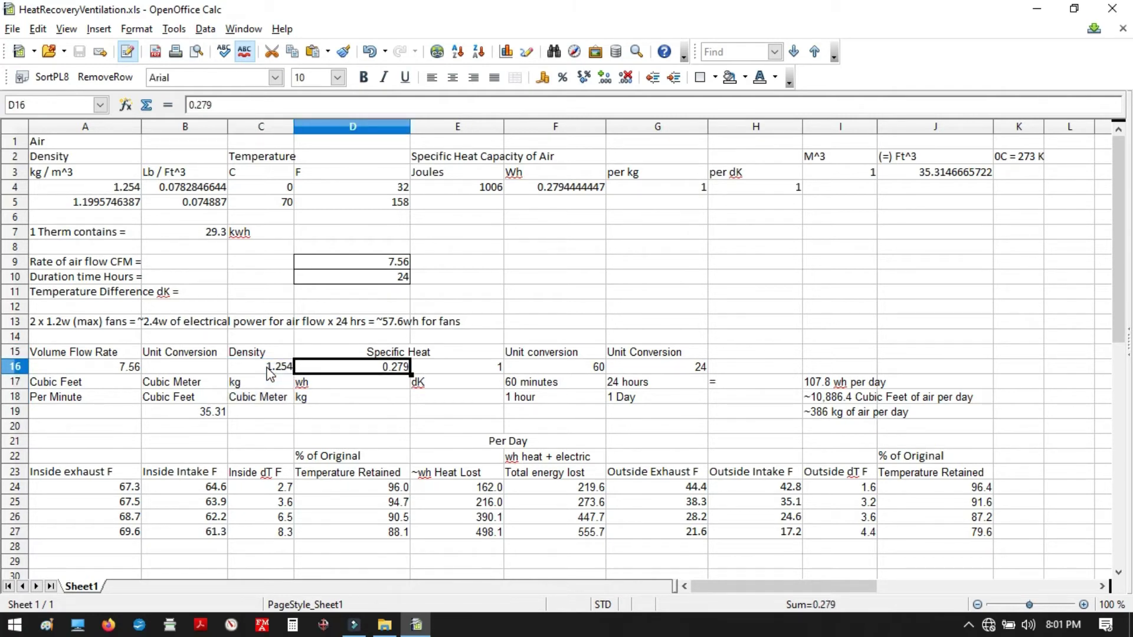
key("Down")
key("Right")
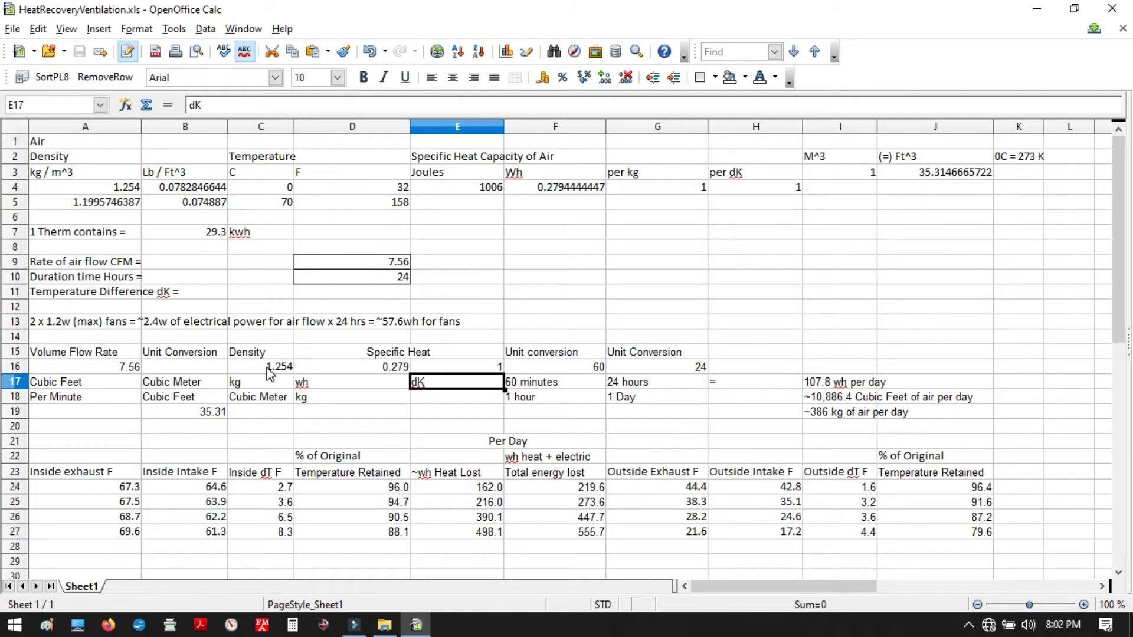
- Examine the two time unit conversions in columns F and G, minutes per hour and hours per day
key("Up")
key("Right")
key("Up")
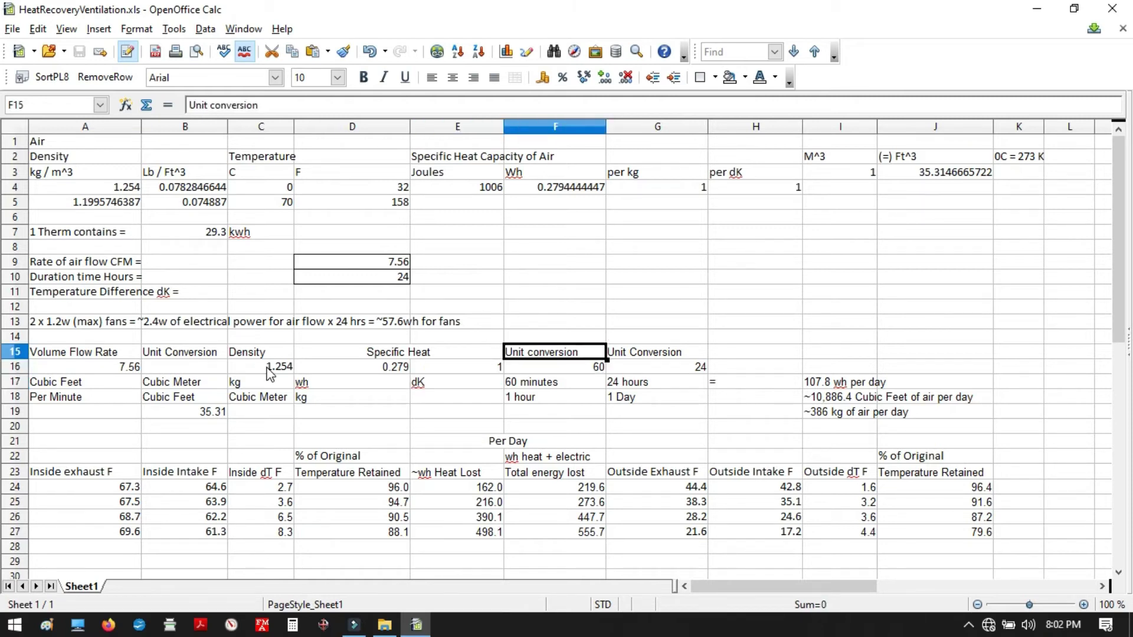
key("Down")
key("Down")
key("Up")
key("Up")
key("Up")
key("Right")
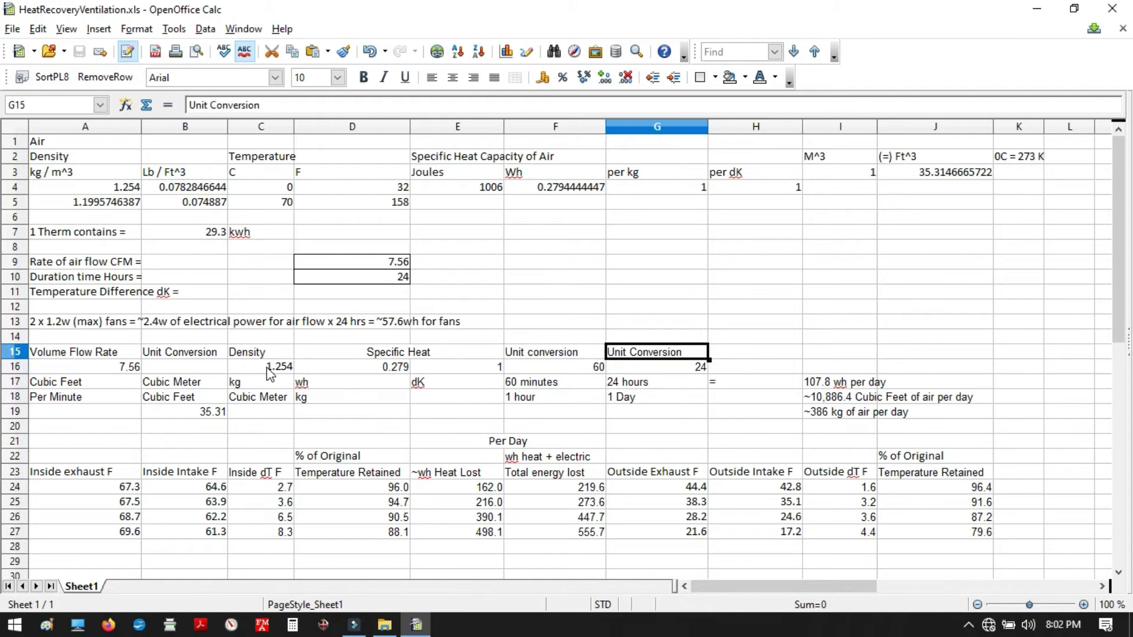
key("Down")
key("Down")
key("Up")
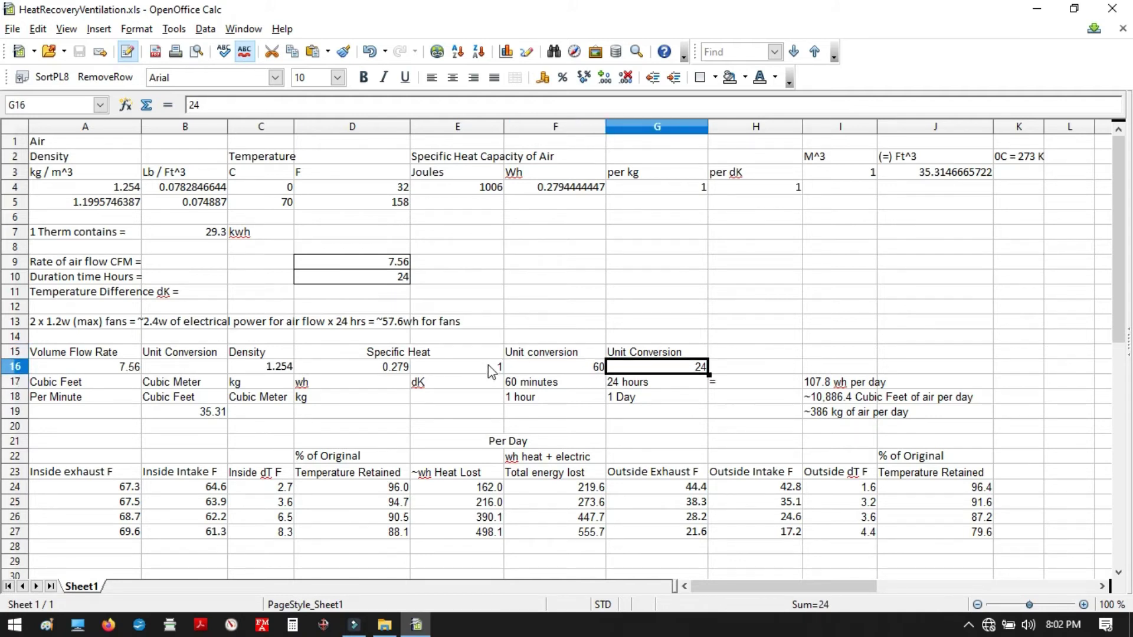
- Check the one-degree factor in E16, then highlight the daily heat, air volume and air mass results in I17:I19
left_click(474, 371)
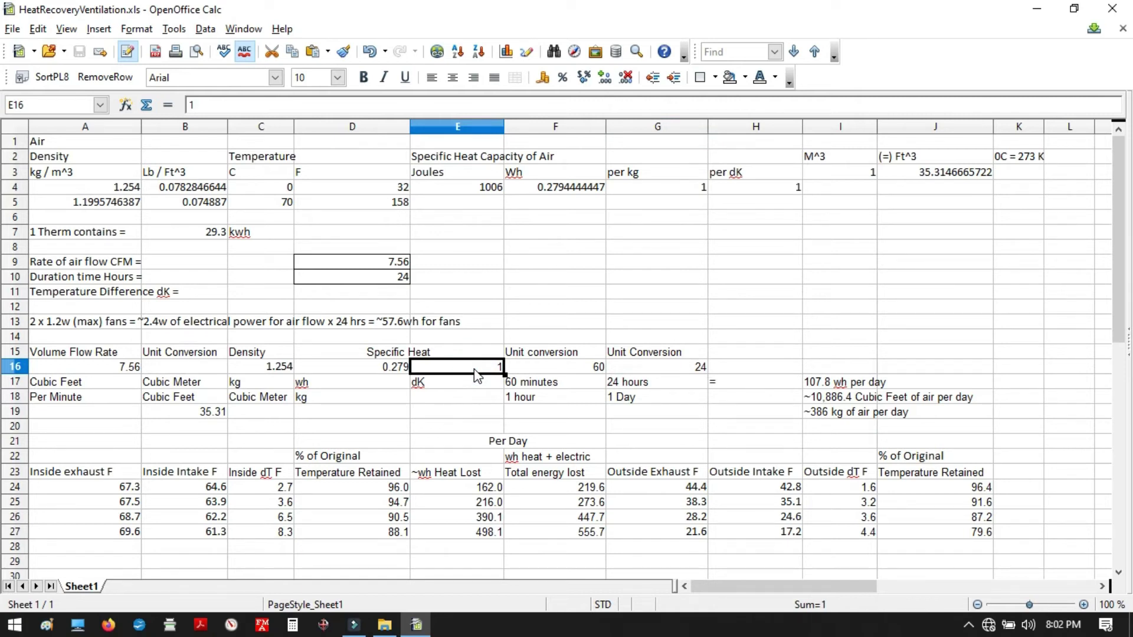
left_click(823, 385)
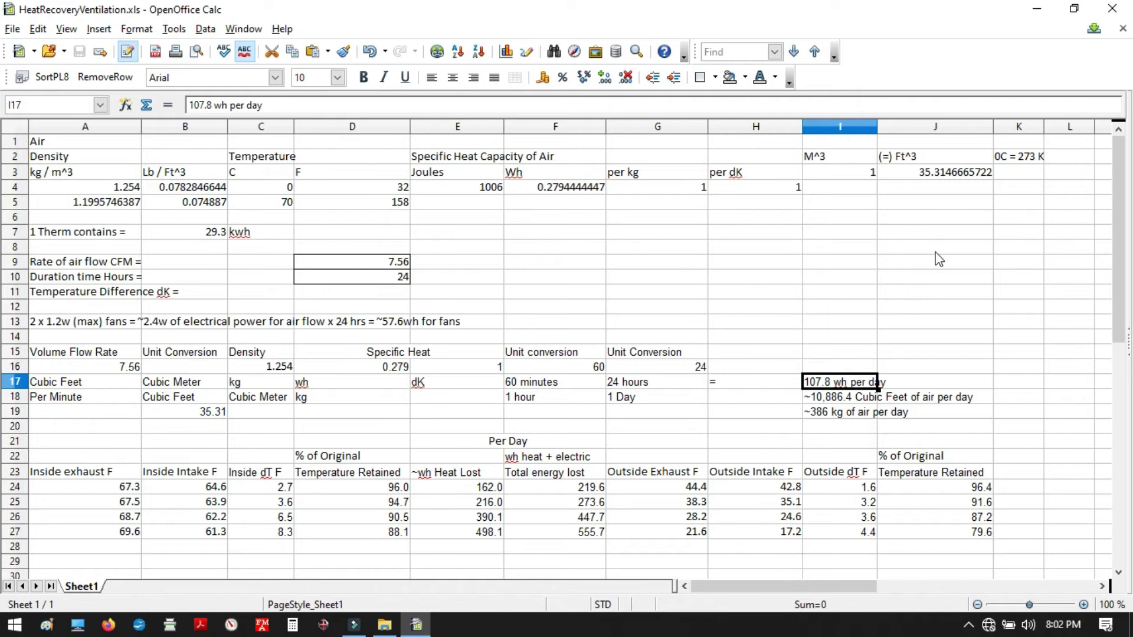
key("shift+Down")
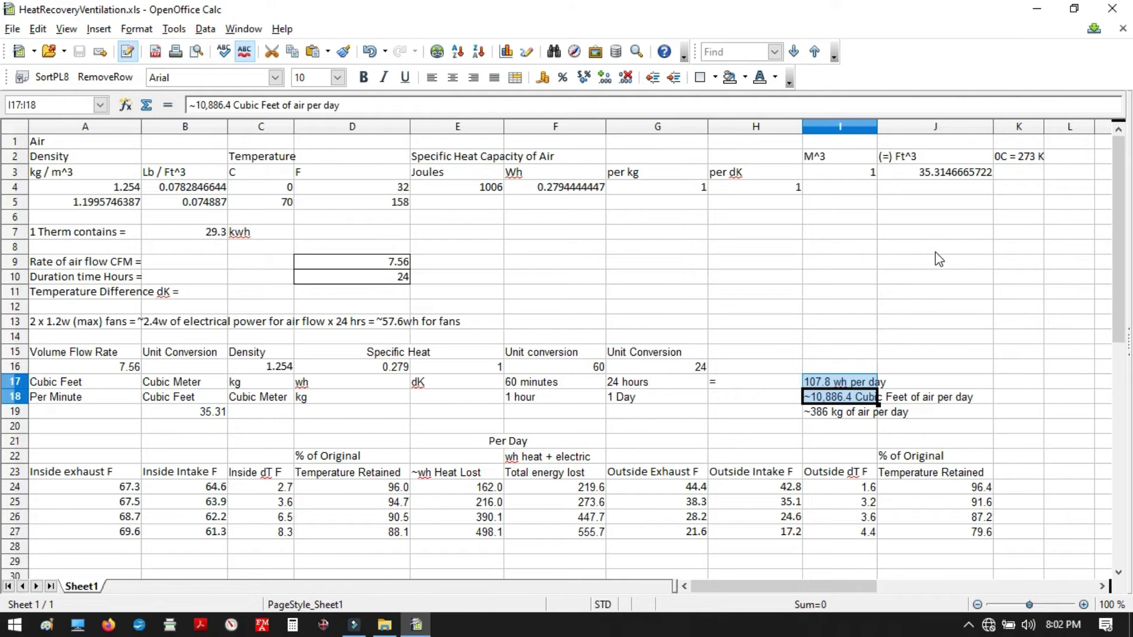
key("shift+Down")
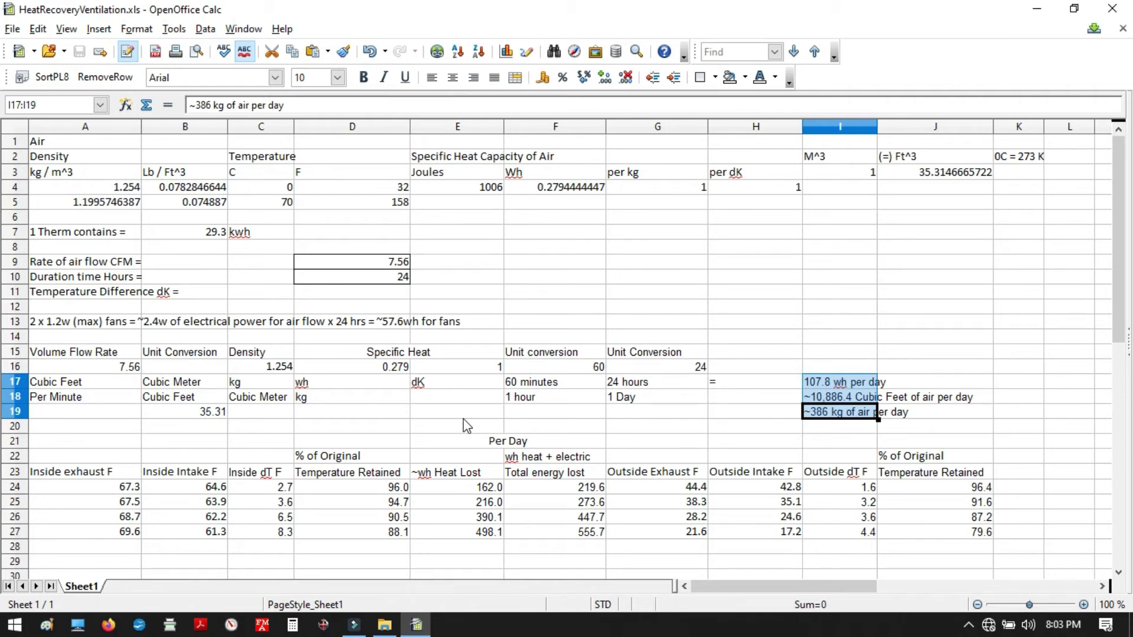
- Inspect the total energy lost, outside intake, inside intake and inside temperature difference cells in row 24
left_click(543, 485)
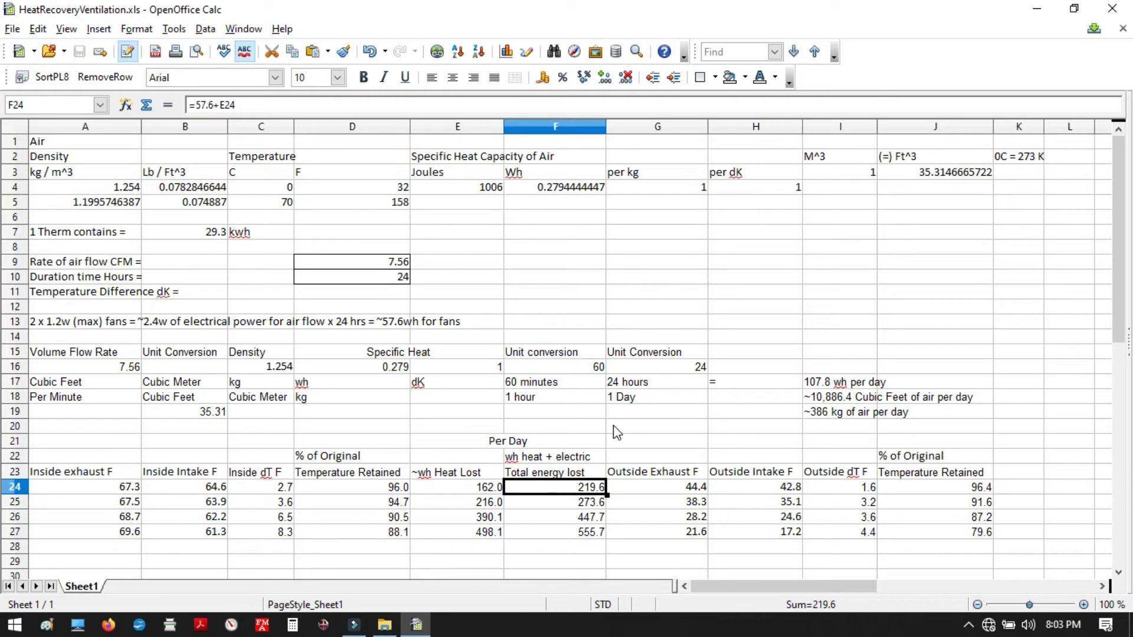
left_click(769, 487)
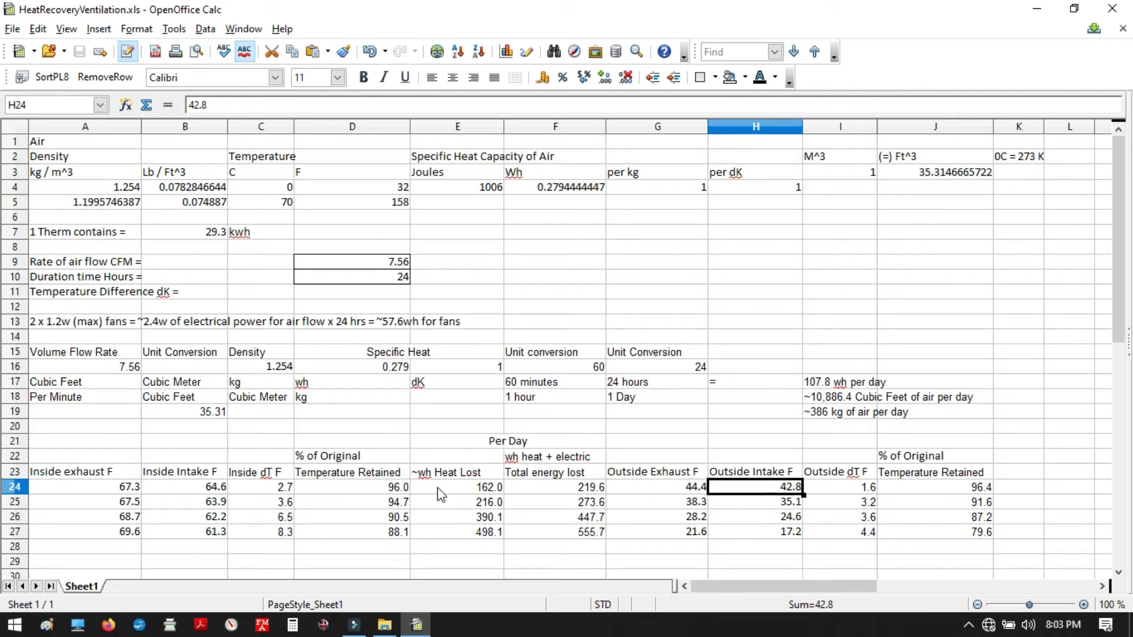
left_click(188, 495)
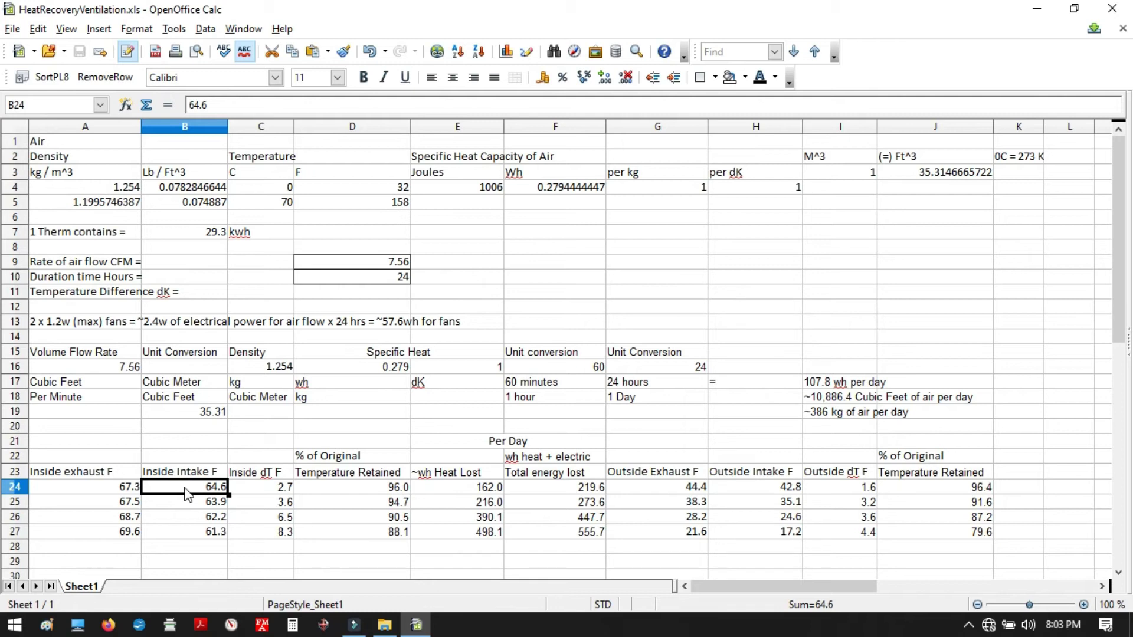
left_click(255, 494)
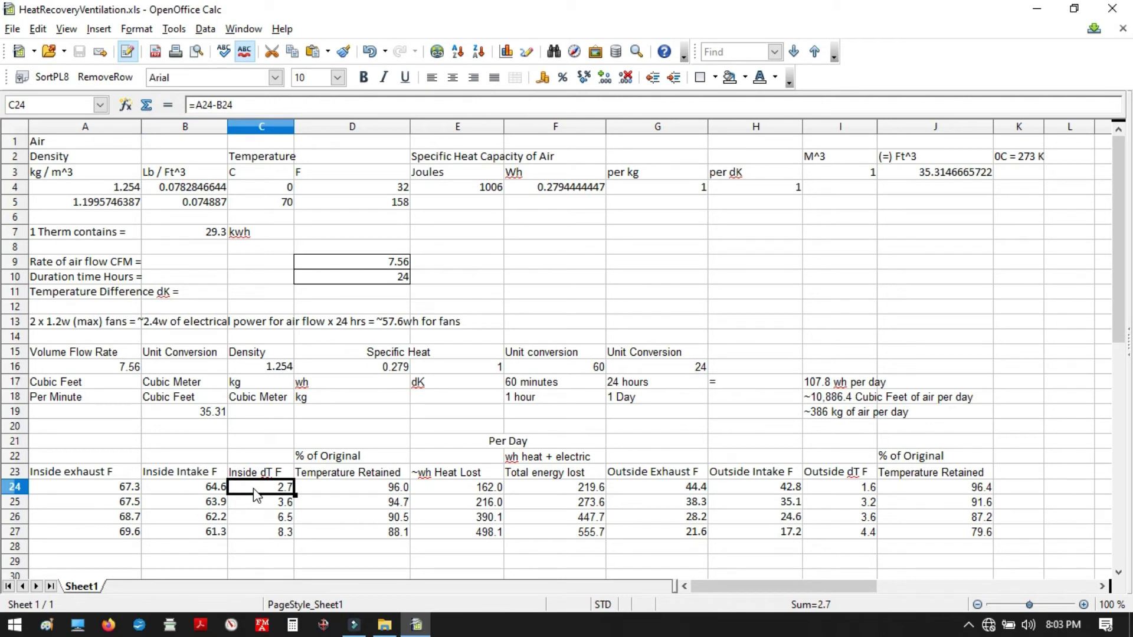
- Inspect the total energy lost in F24, then the outside intake, inside intake and total energy lost cells in row 25
left_click(558, 486)
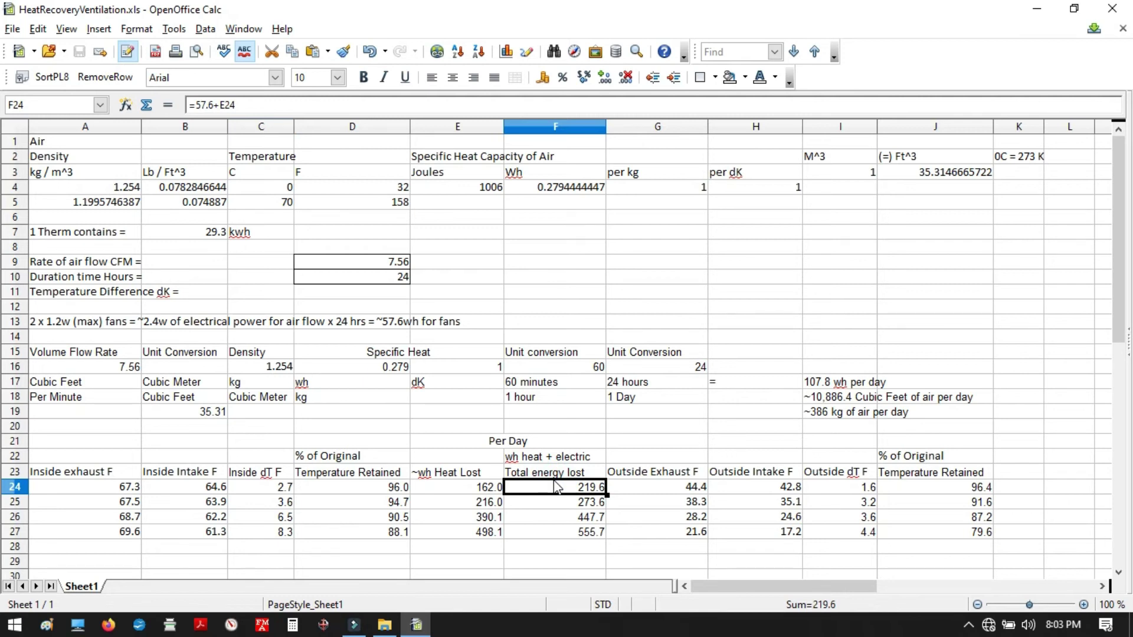
left_click(775, 501)
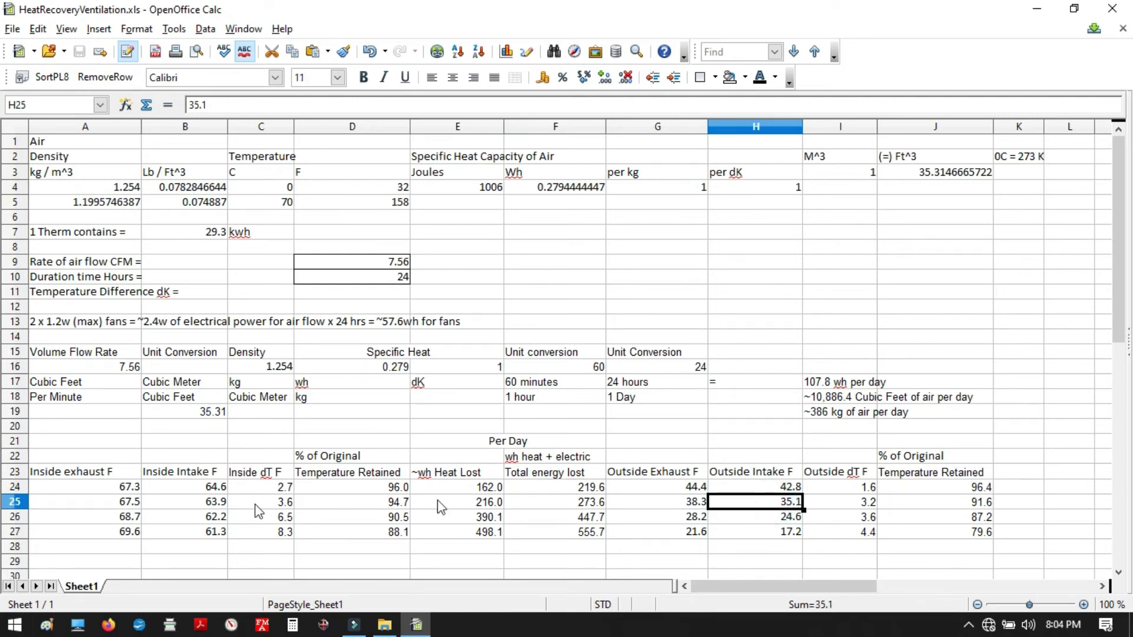
left_click(190, 501)
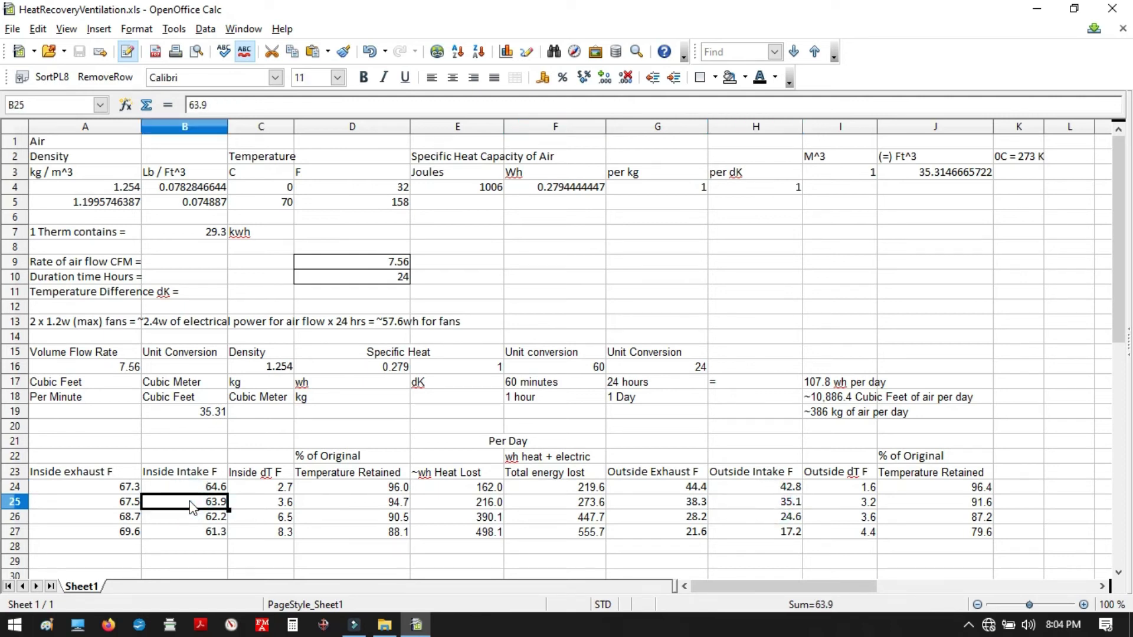
left_click(570, 506)
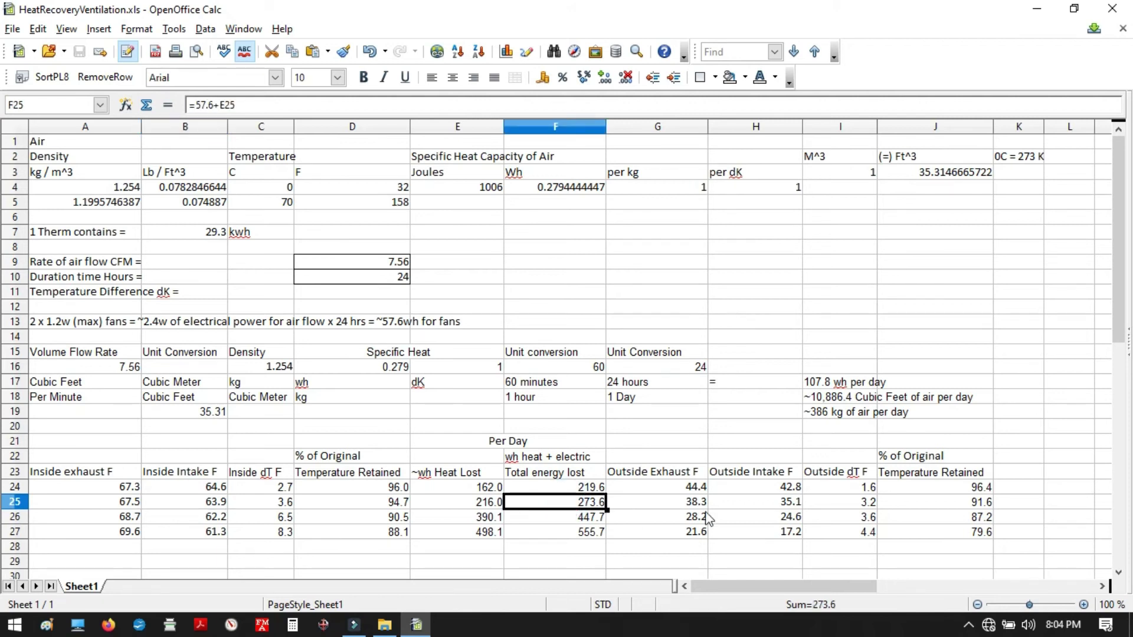
- Compare the outside intake, inside intake and total energy lost cells in row 26 and then in row 27
left_click(776, 519)
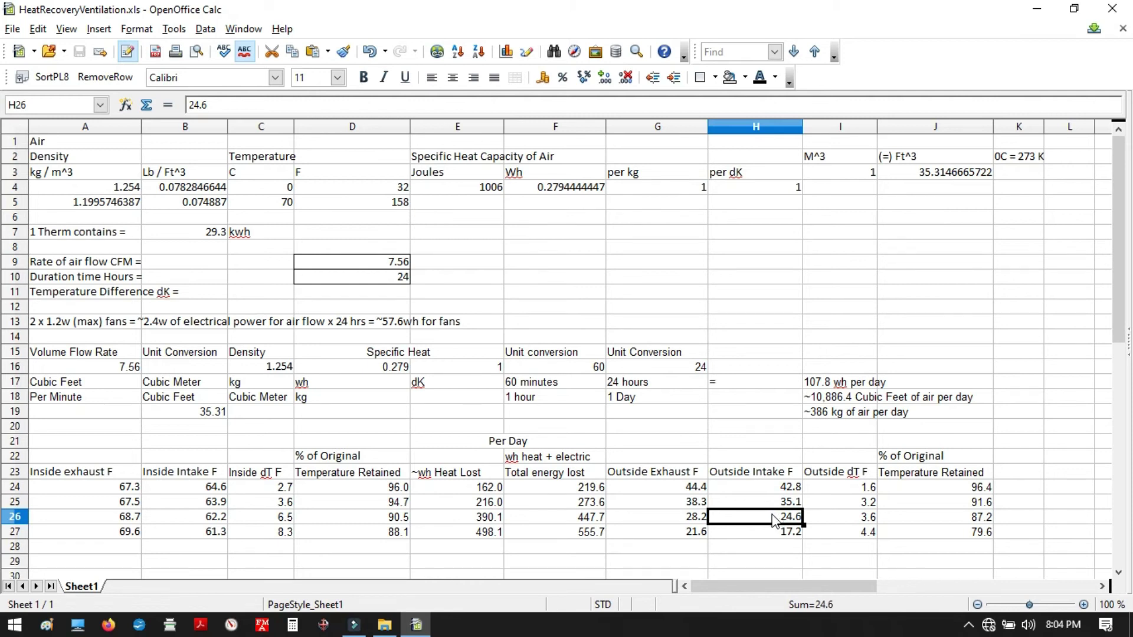
left_click(194, 520)
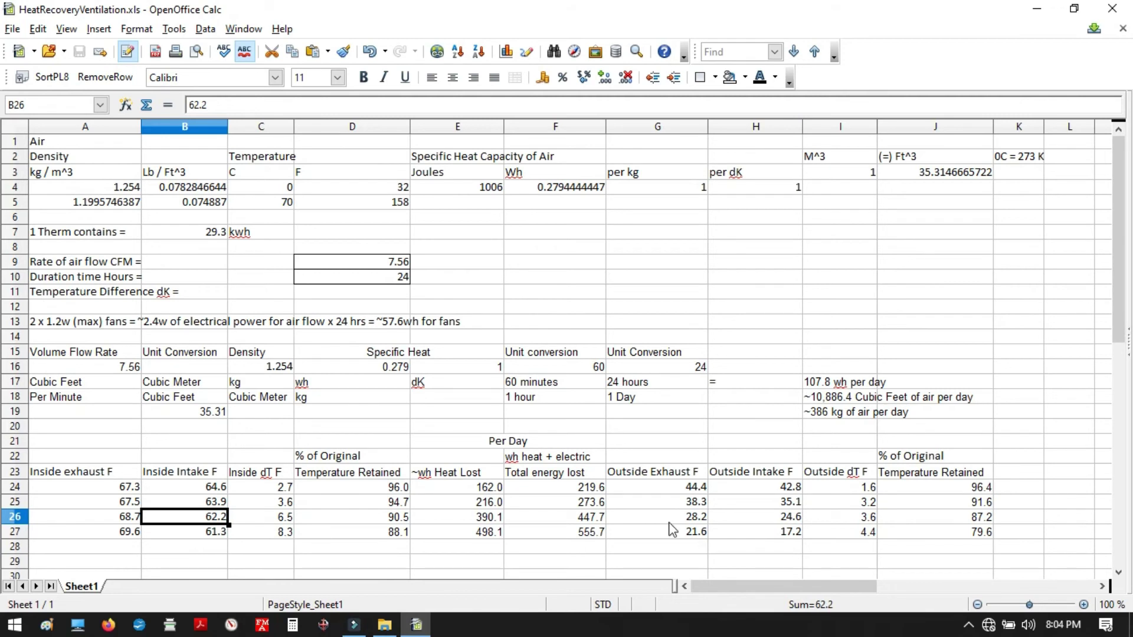
left_click(556, 519)
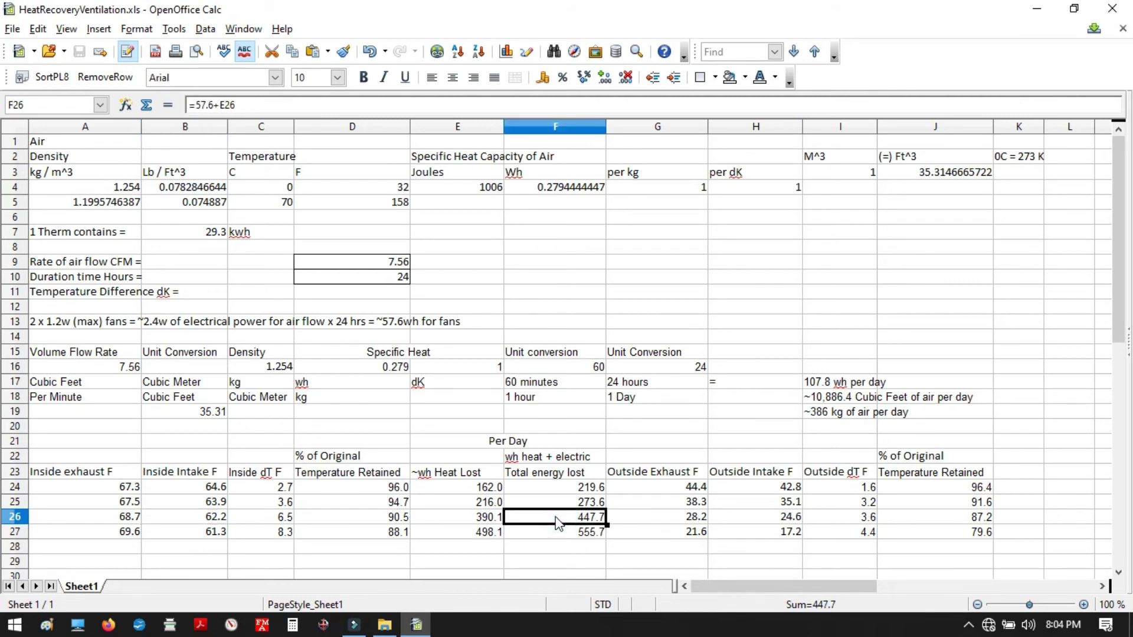
left_click(765, 540)
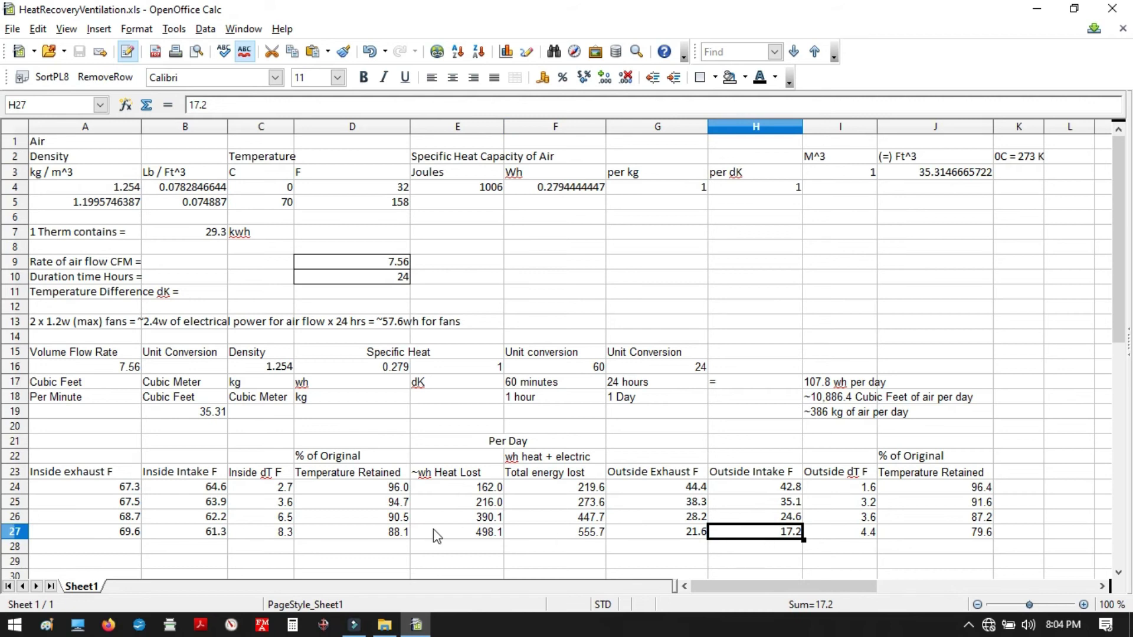
left_click(166, 534)
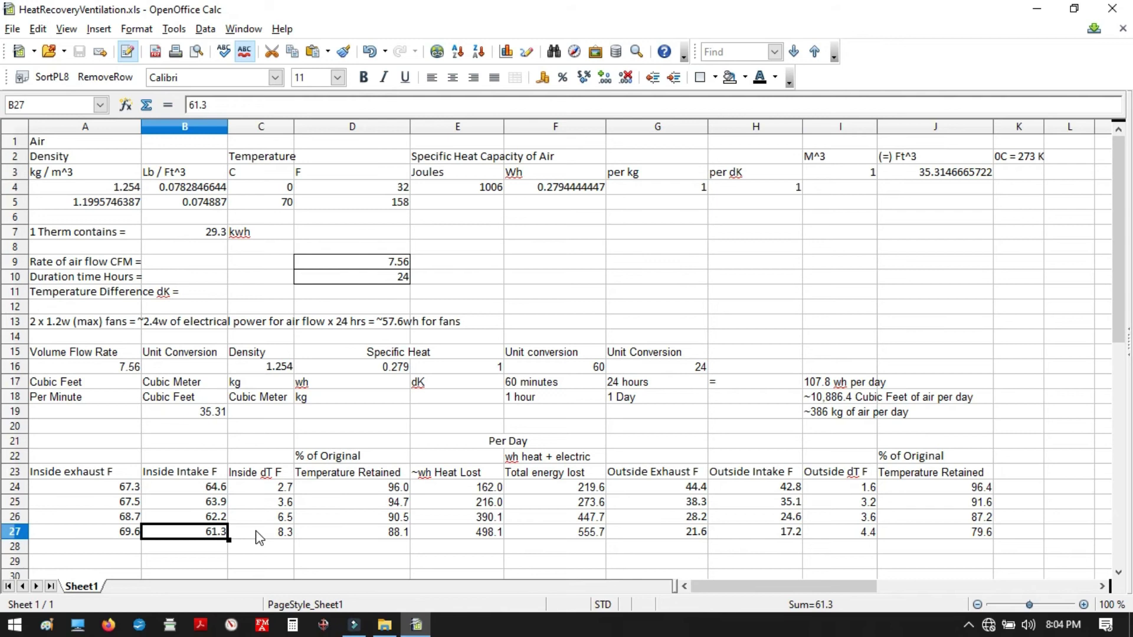
left_click(554, 537)
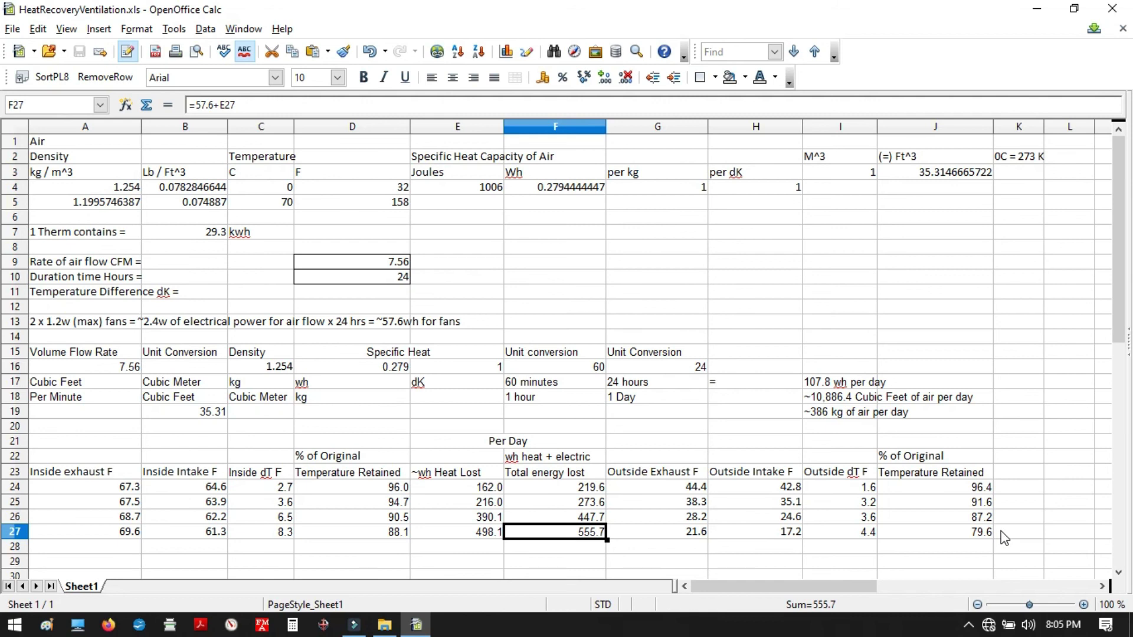
key("Down")
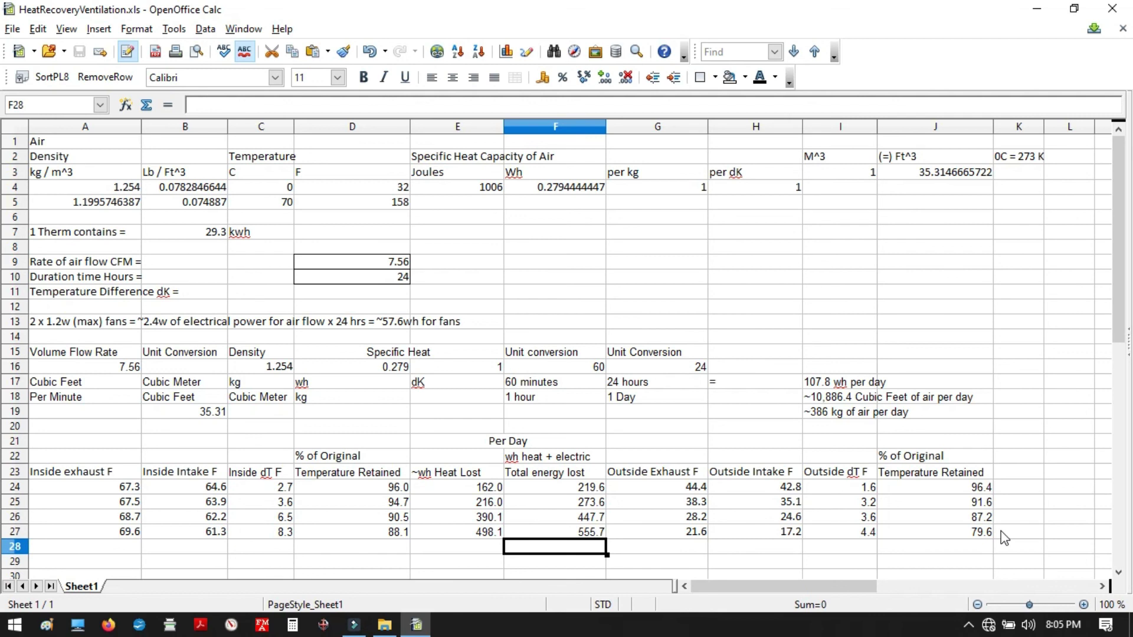